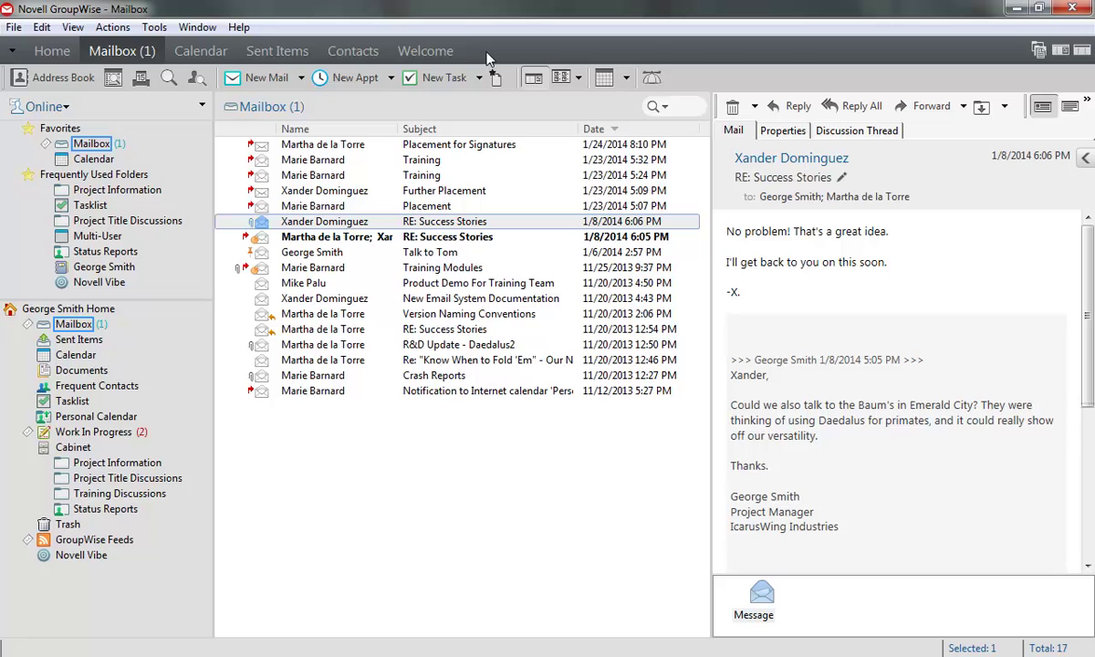
- Add the Status Reports folder from the Cabinet to the Nav Bar
right_click(488, 58)
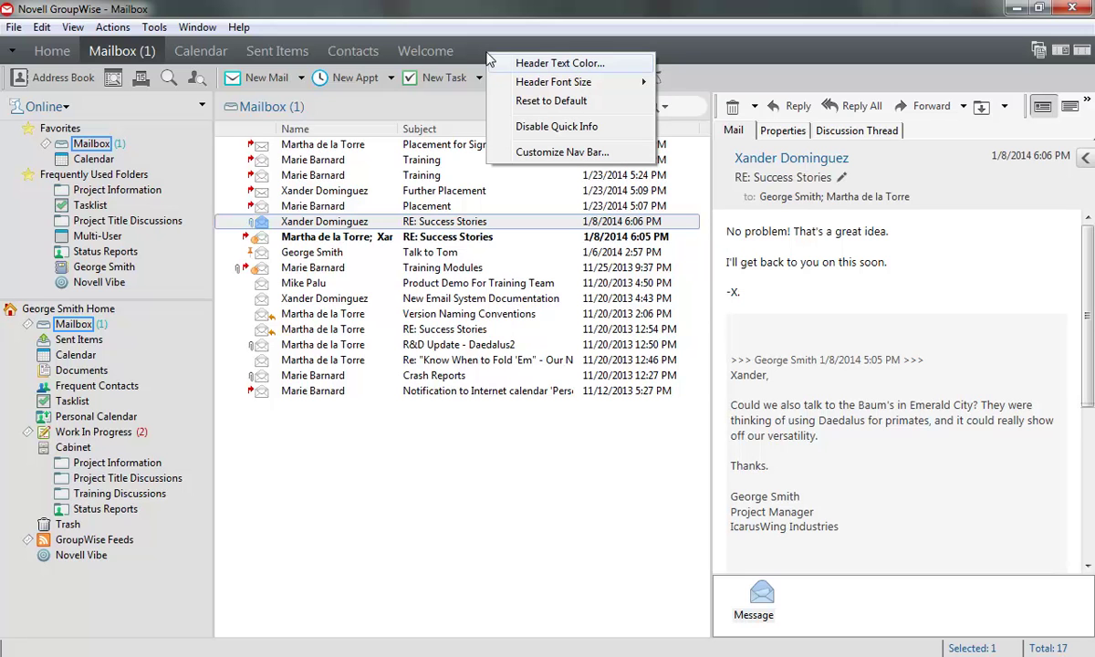
left_click(543, 151)
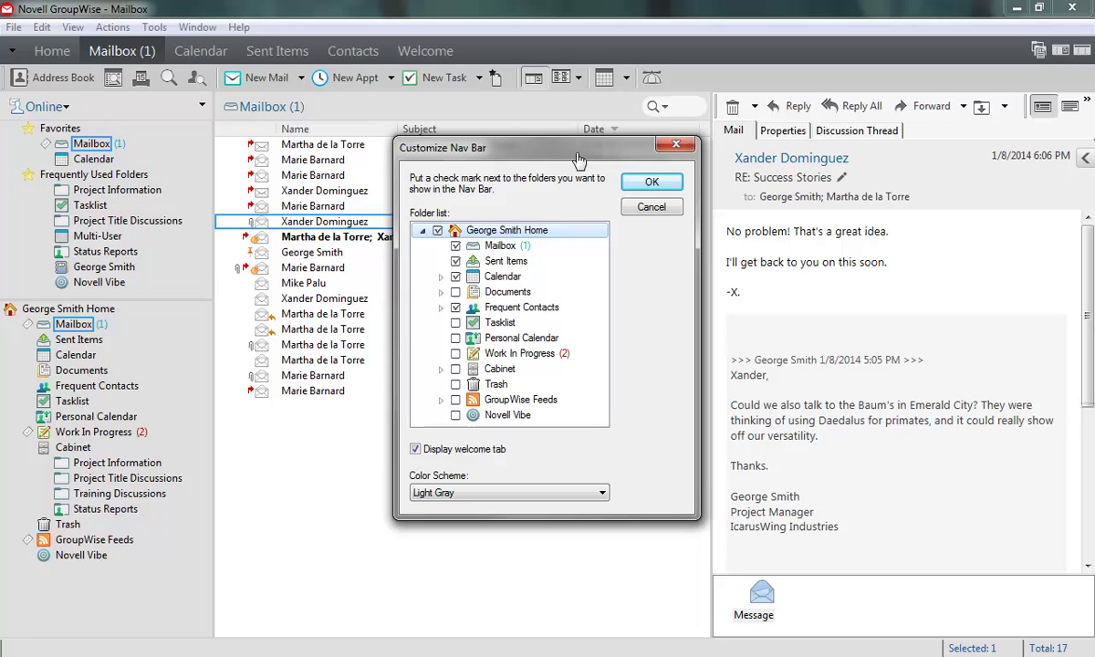
left_click(440, 369)
left_click(474, 401)
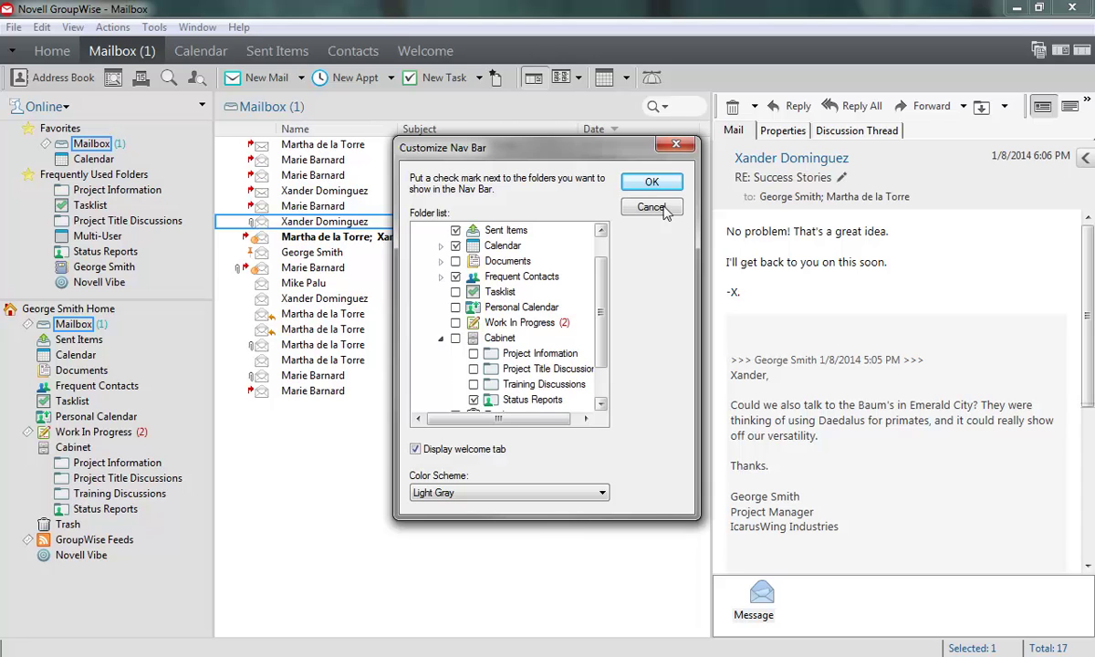
left_click(630, 179)
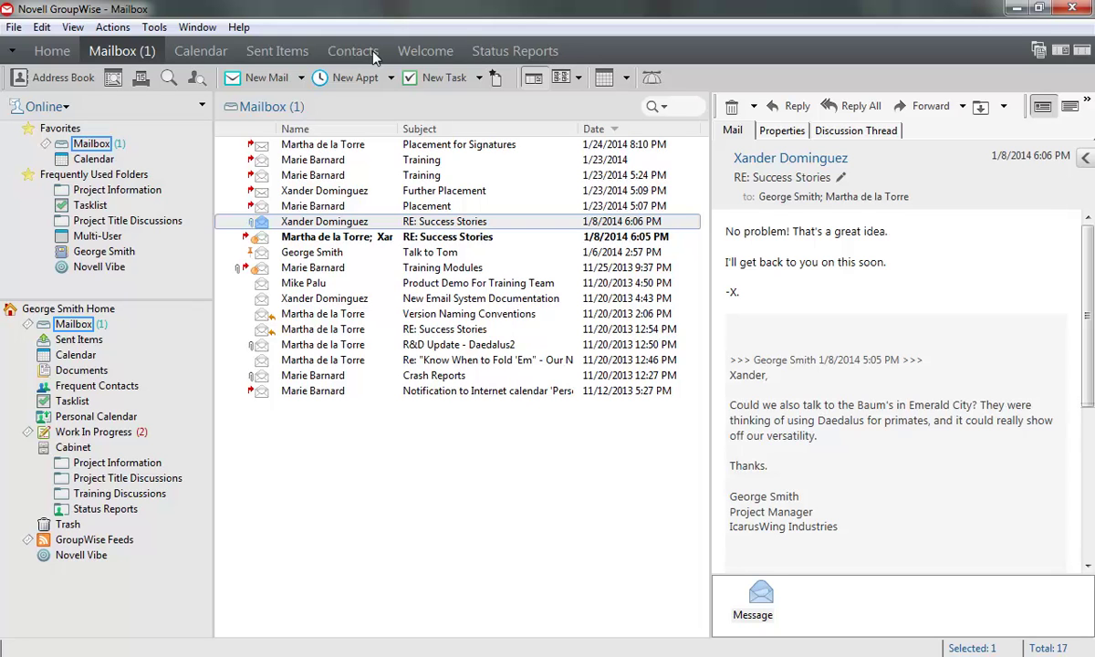
- Turn off the Nav Bar display in the Environment appearance options and apply the change
left_click(154, 27)
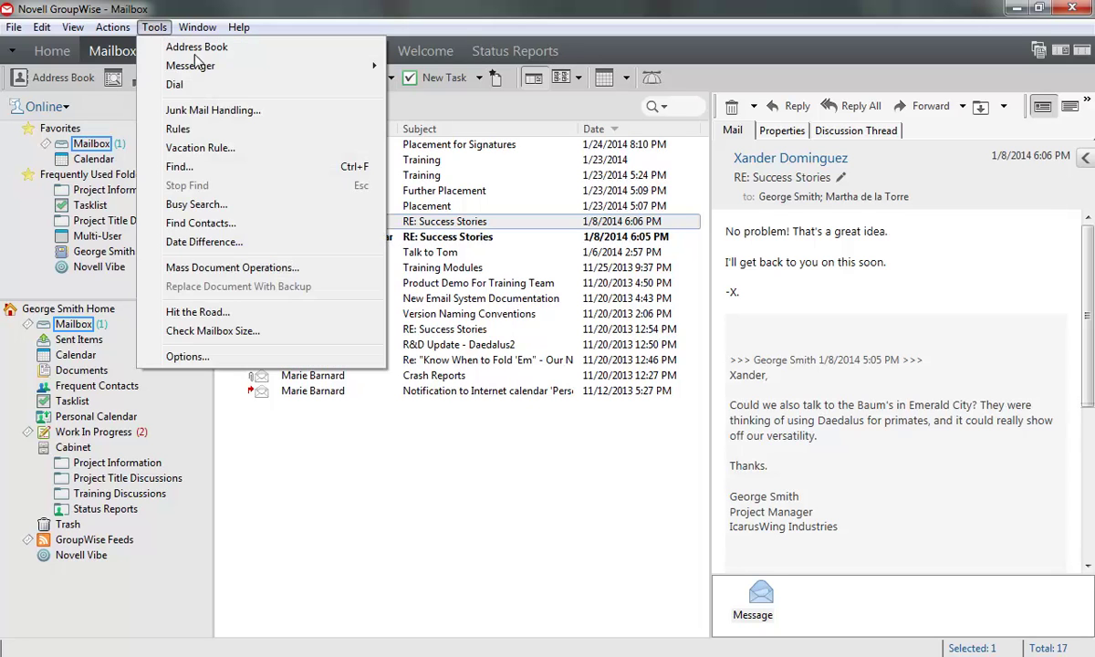
left_click(222, 355)
double_click(488, 265)
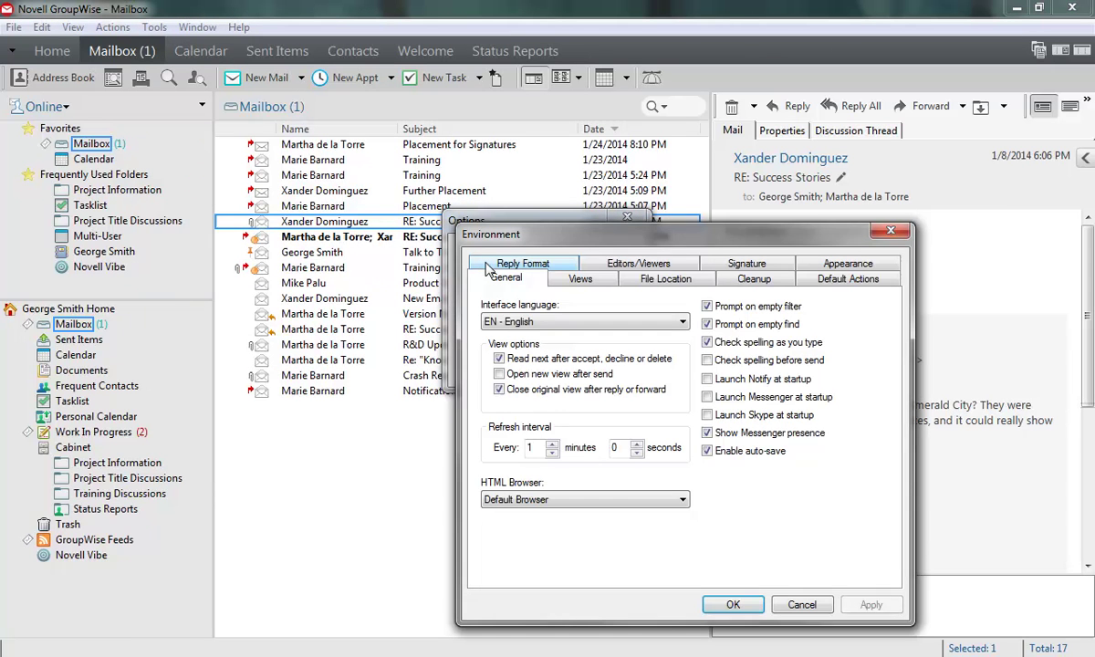
left_click(858, 264)
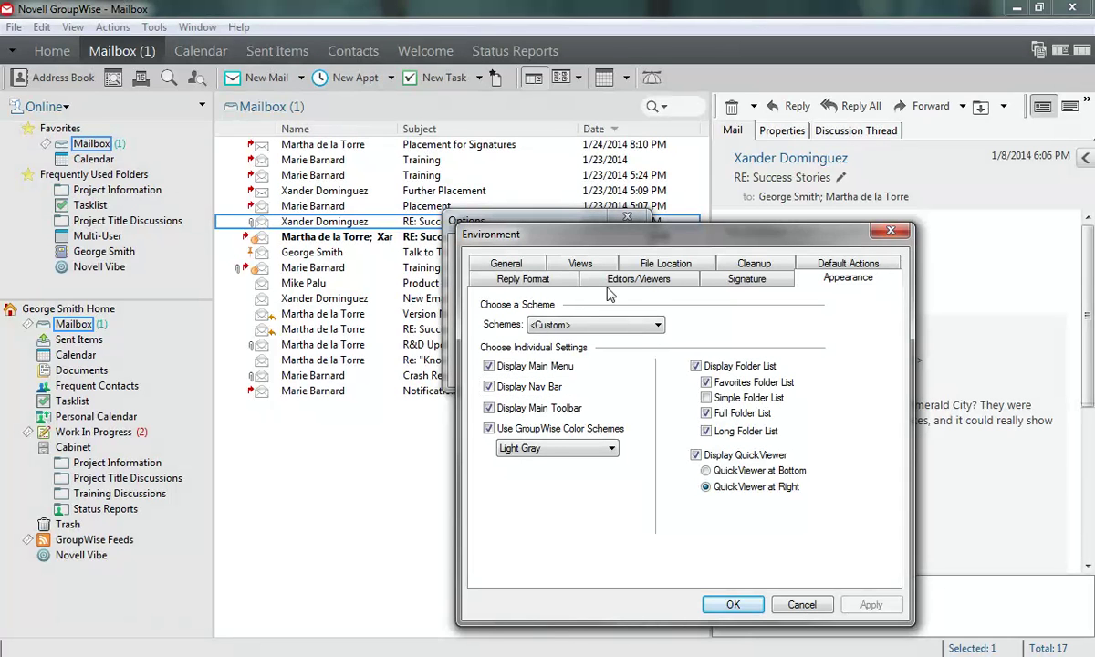
left_click(489, 387)
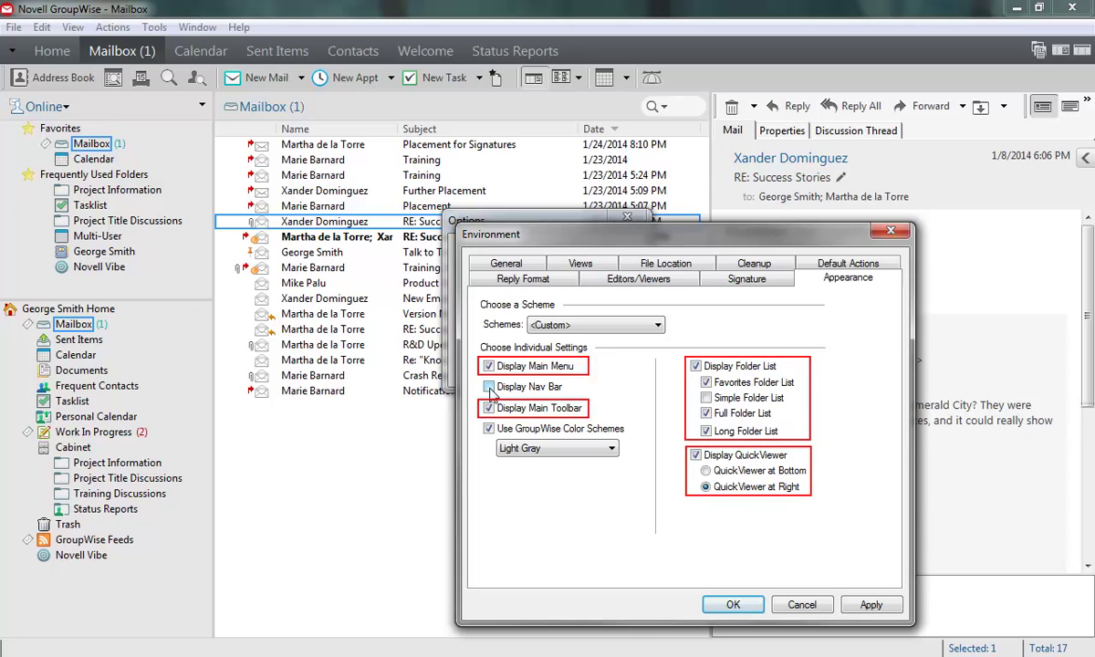
left_click(871, 606)
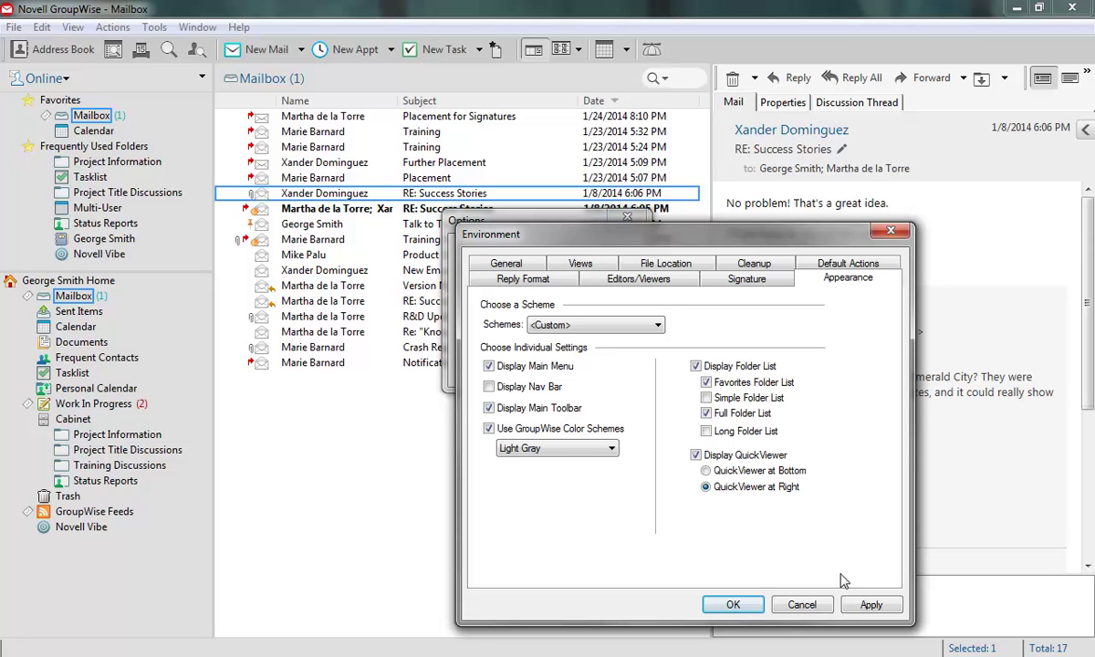
- Apply the Spring Green color scheme in the appearance options
left_click(612, 448)
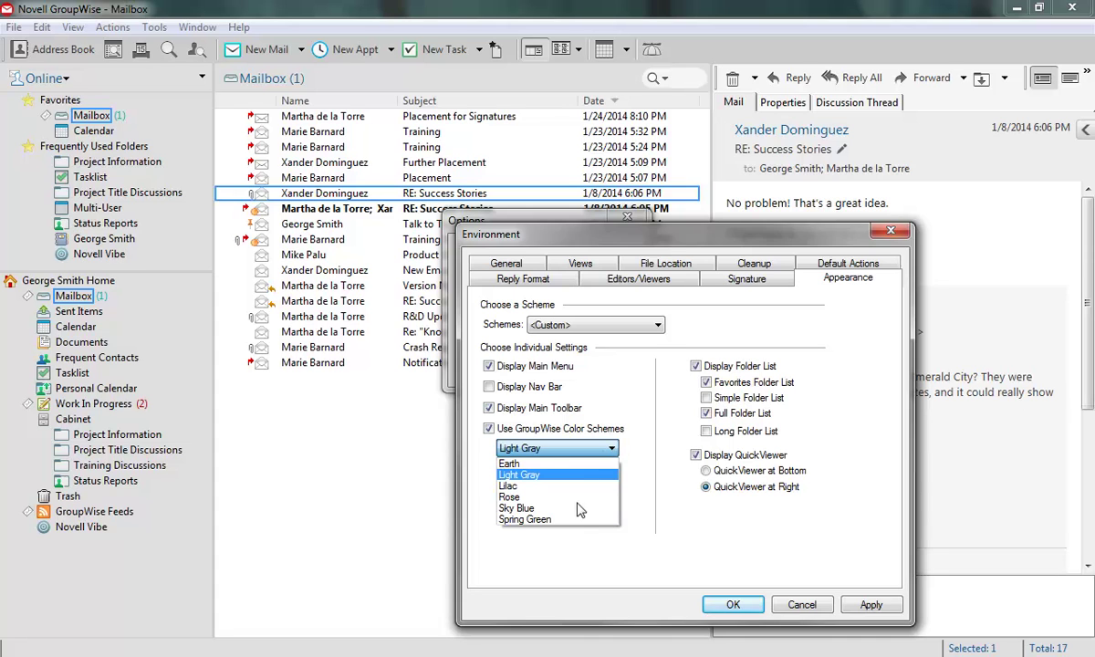
left_click(544, 519)
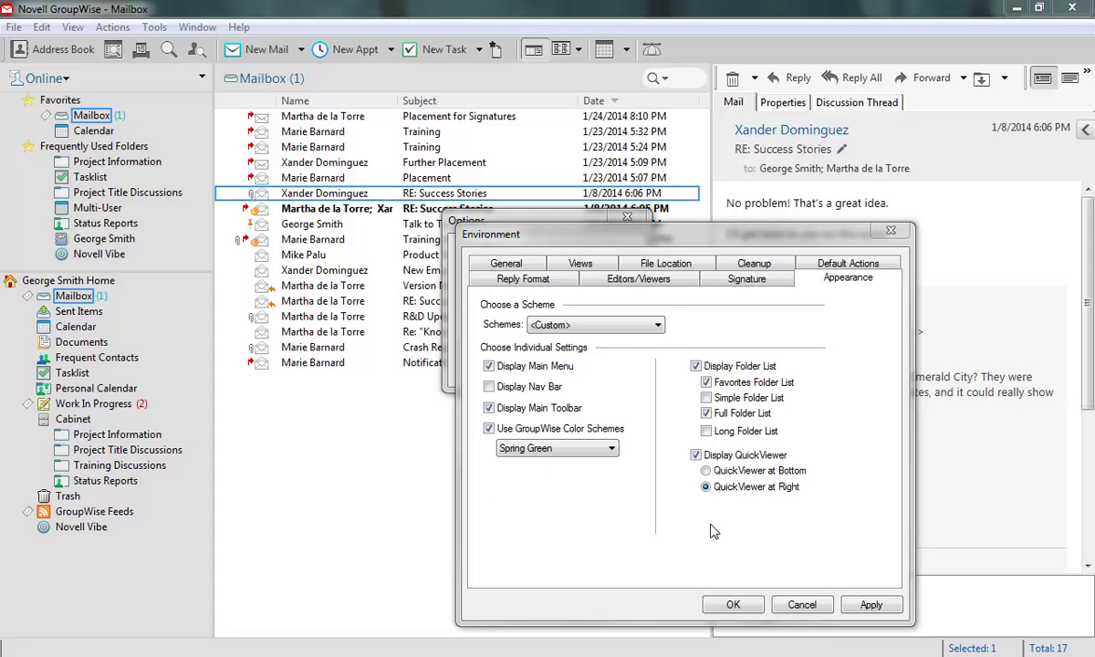
left_click(871, 603)
- Apply the Sky Blue color scheme in the appearance options and close all option dialogs
left_click(565, 448)
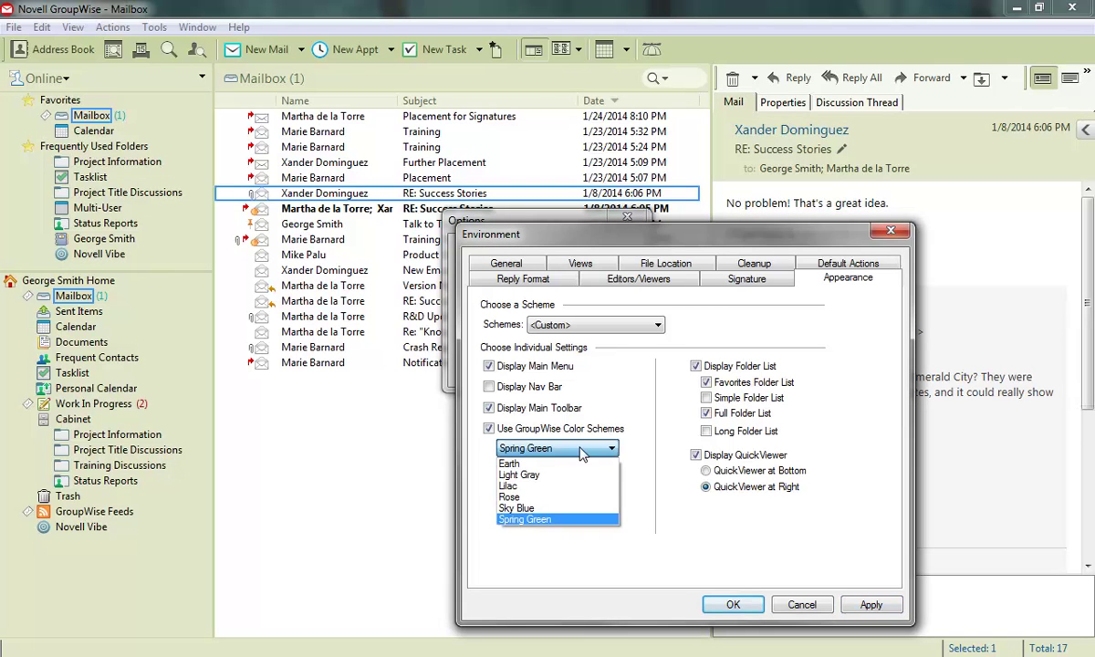
left_click(536, 508)
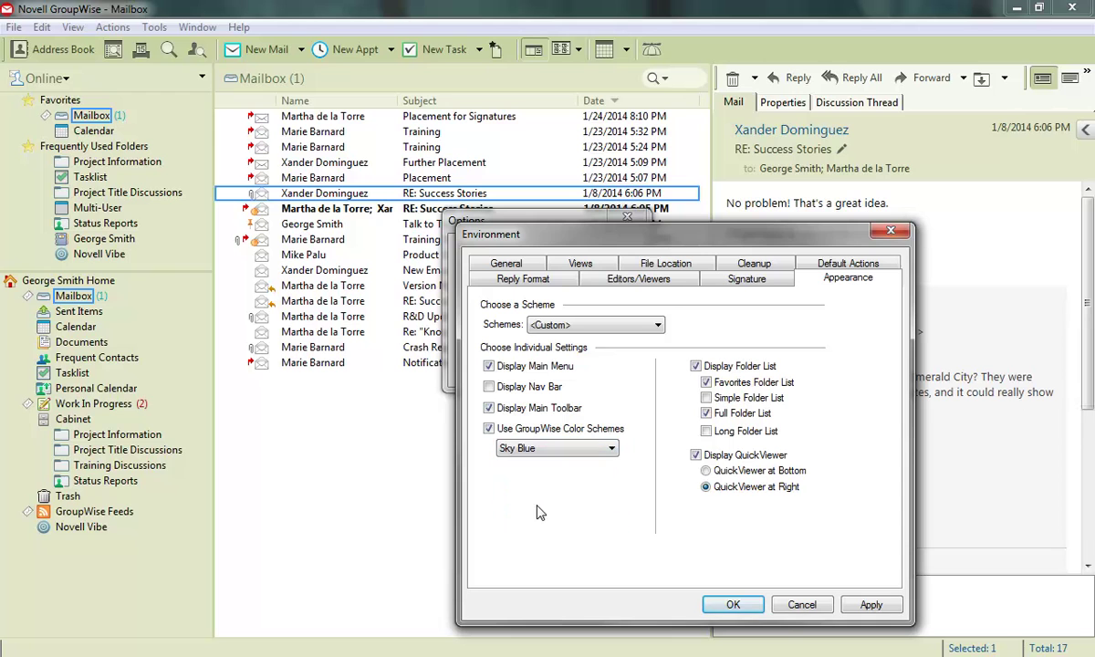
left_click(871, 605)
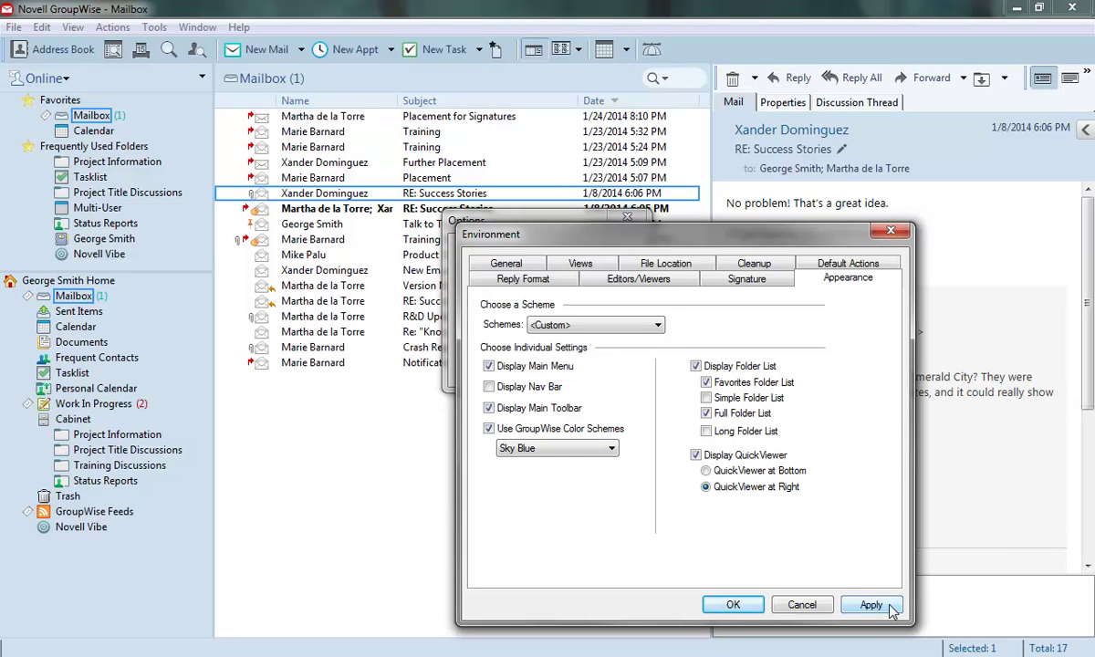
left_click(746, 607)
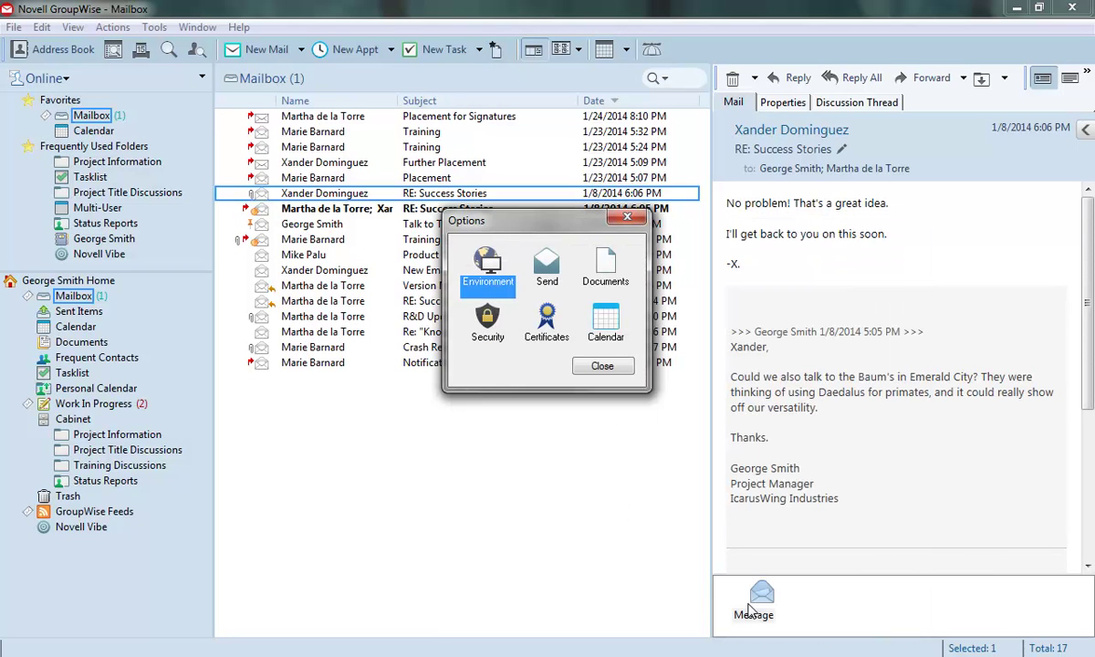
left_click(615, 369)
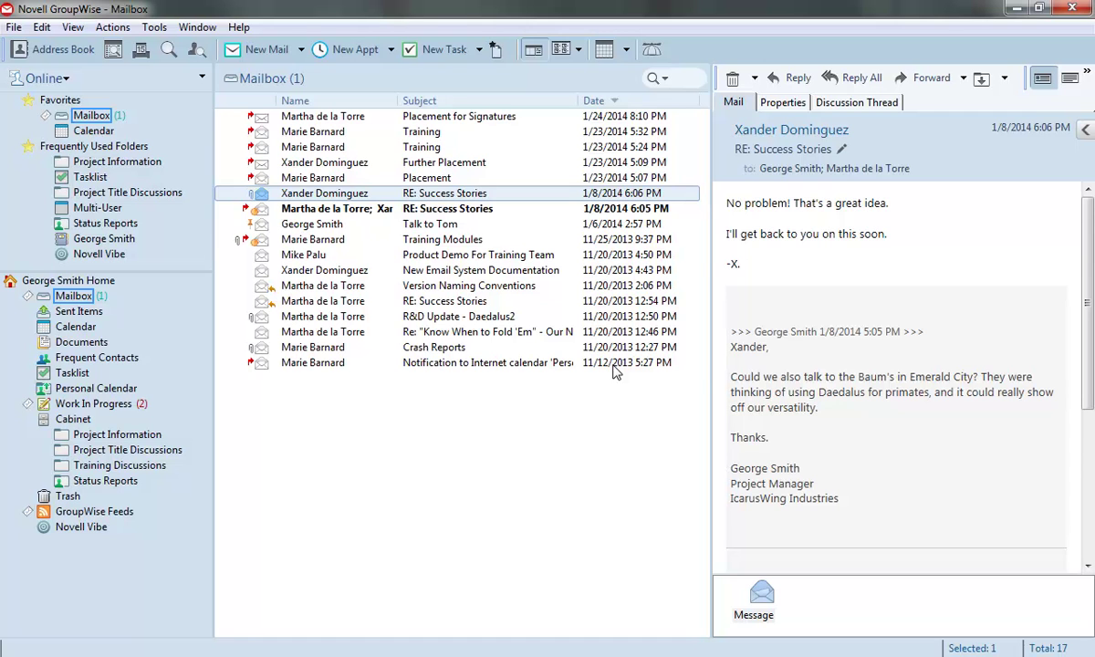
- Add the Delivered column to the columns shown in the mailbox message list
right_click(705, 106)
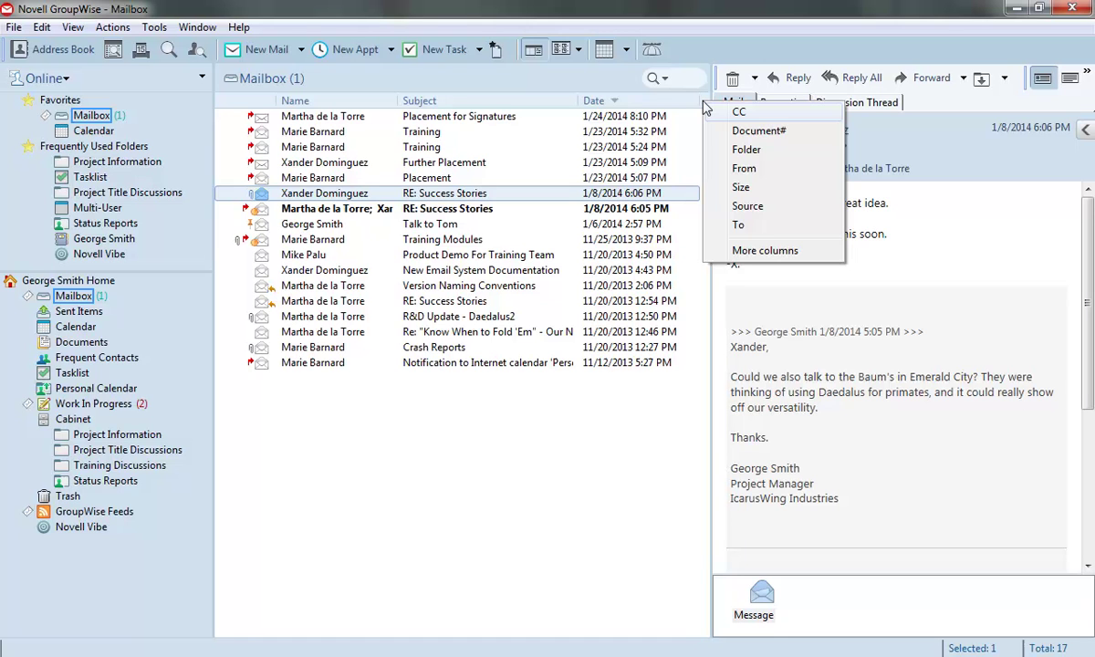
left_click(734, 248)
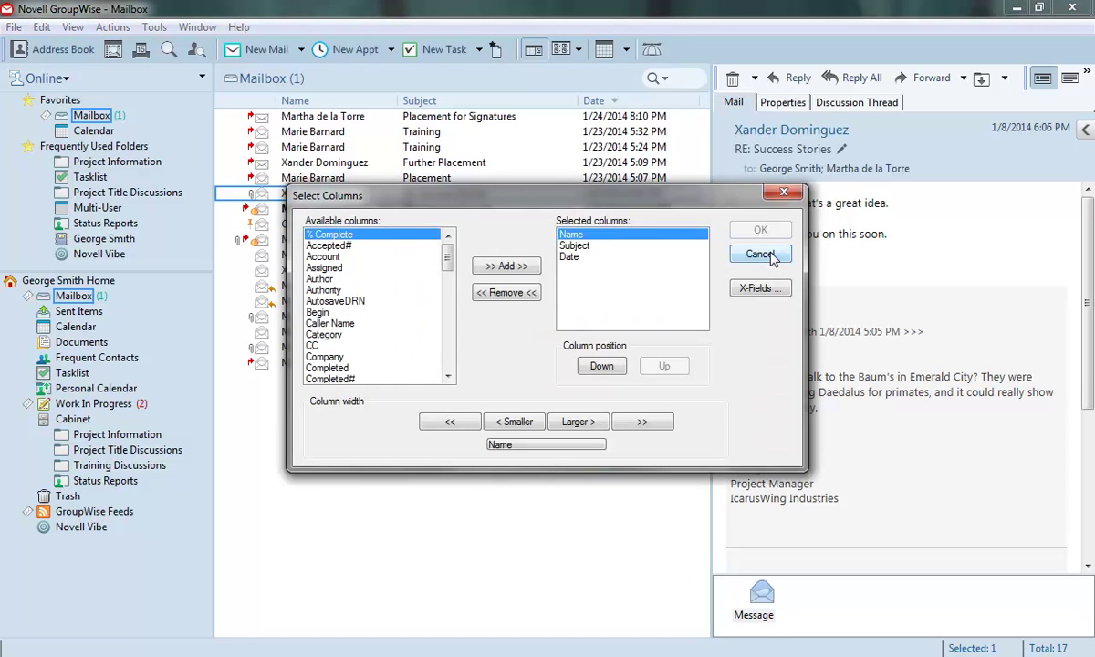
scroll(421, 360, "down", 4)
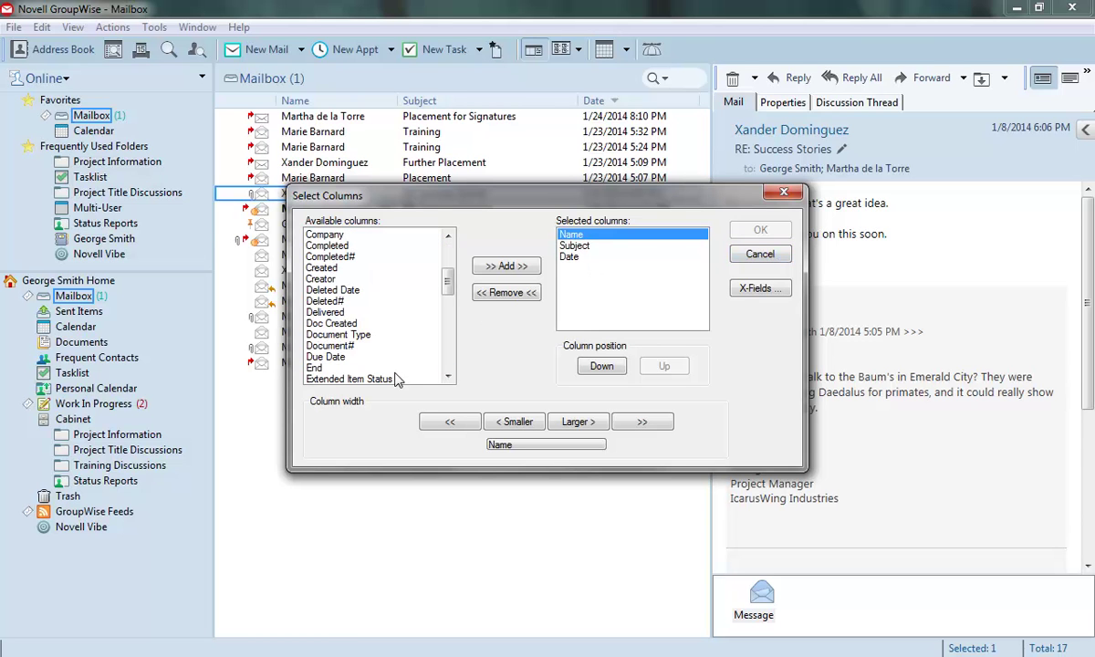
left_click(325, 313)
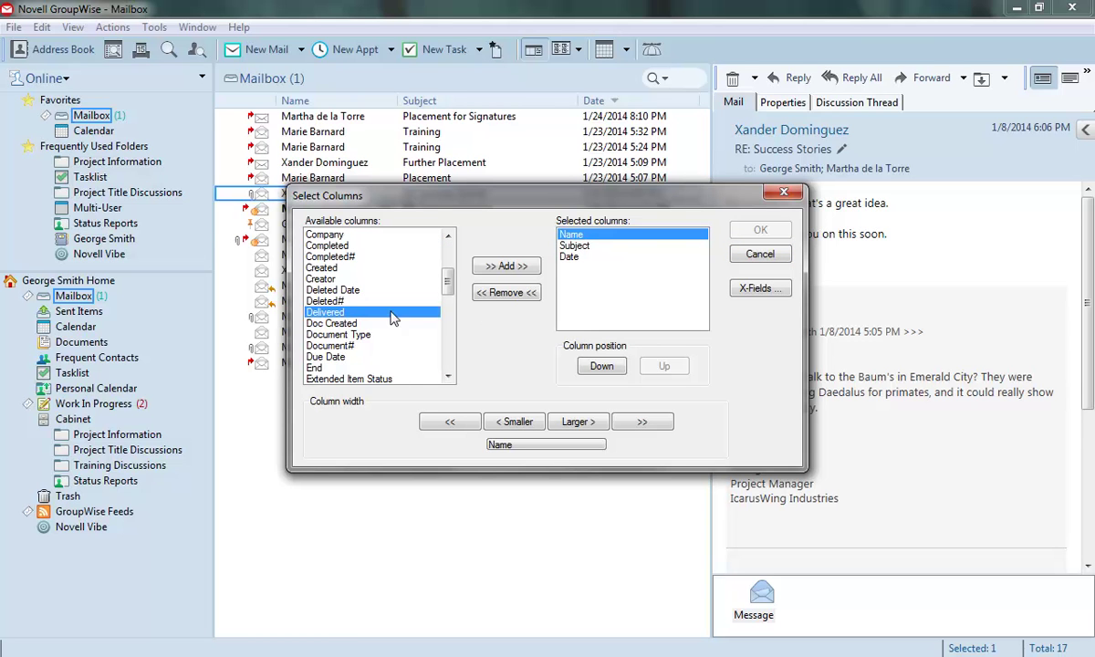
left_click(505, 268)
left_click(754, 232)
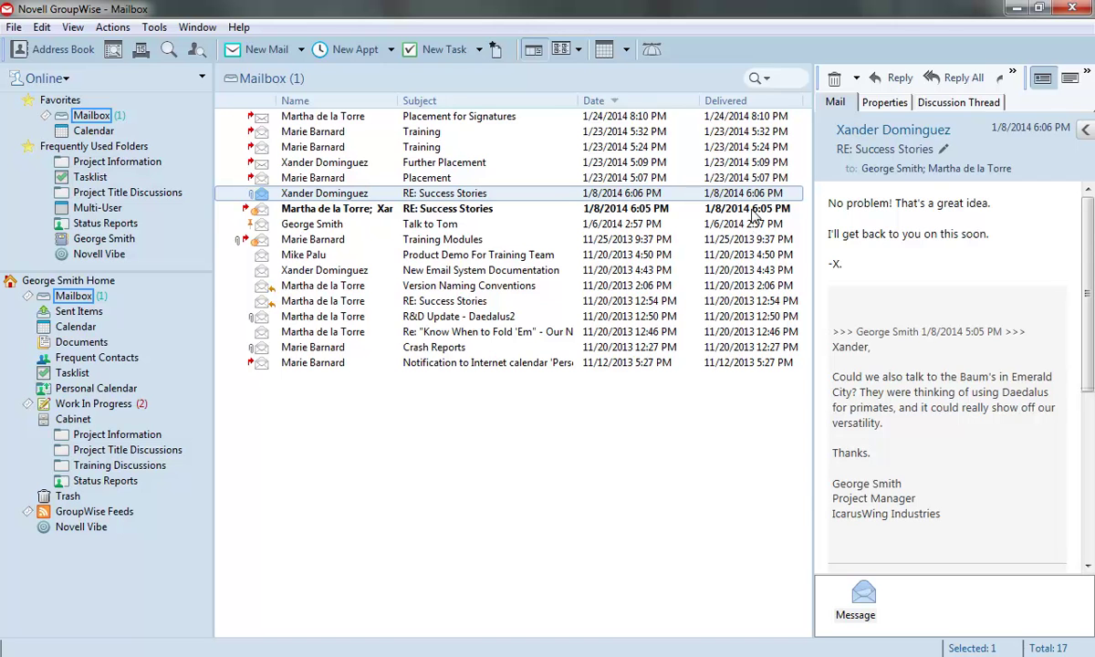
- Sort the mailbox by the Delivered column, and return it to sorting by Date
left_click(753, 102)
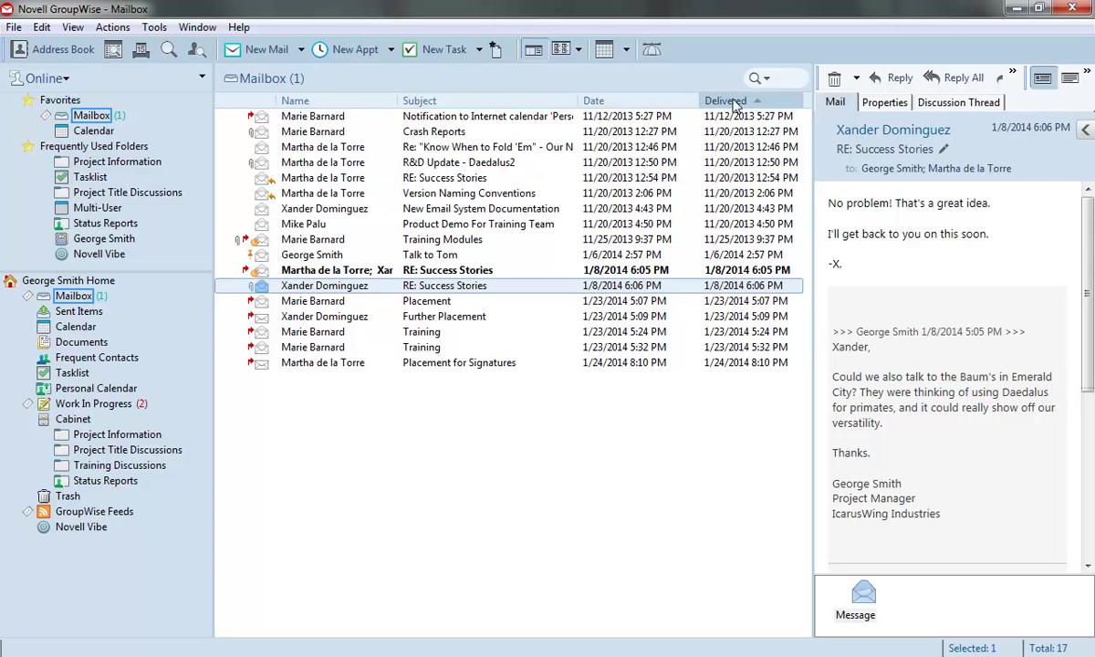
left_click(631, 102)
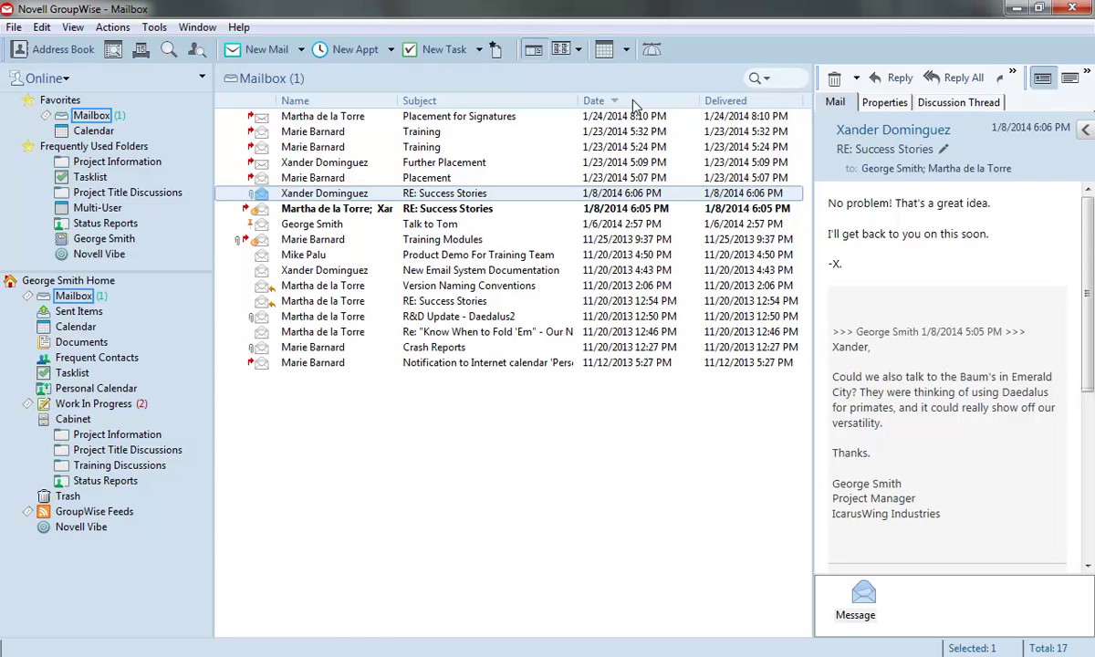
- Turn on message previews and group labels for the mailbox message list
right_click(313, 384)
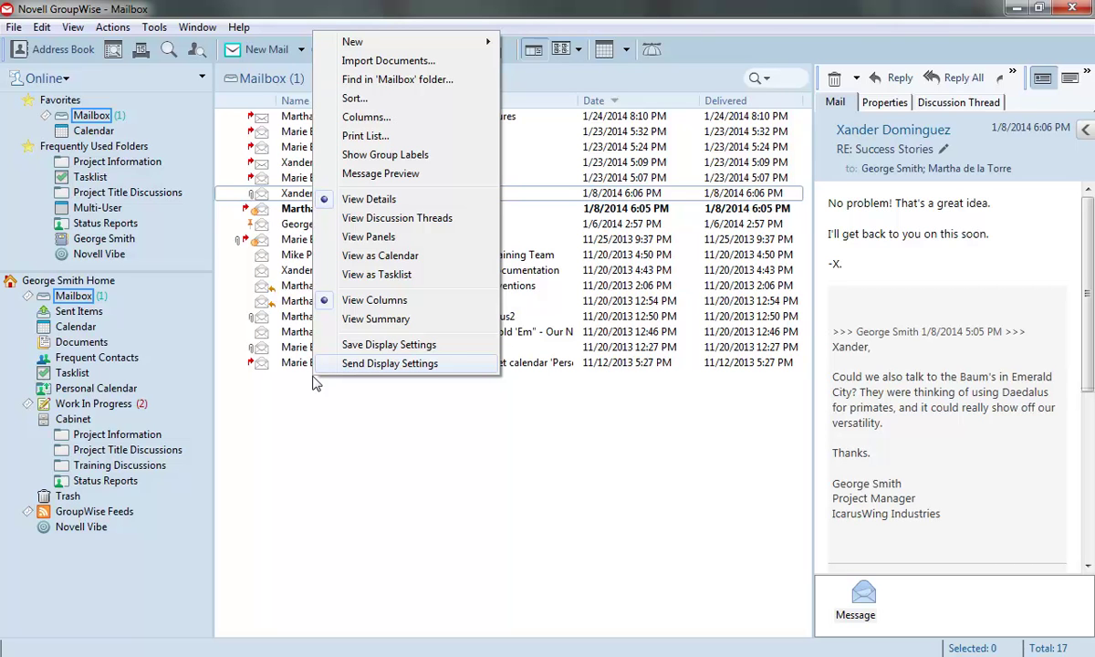
left_click(358, 173)
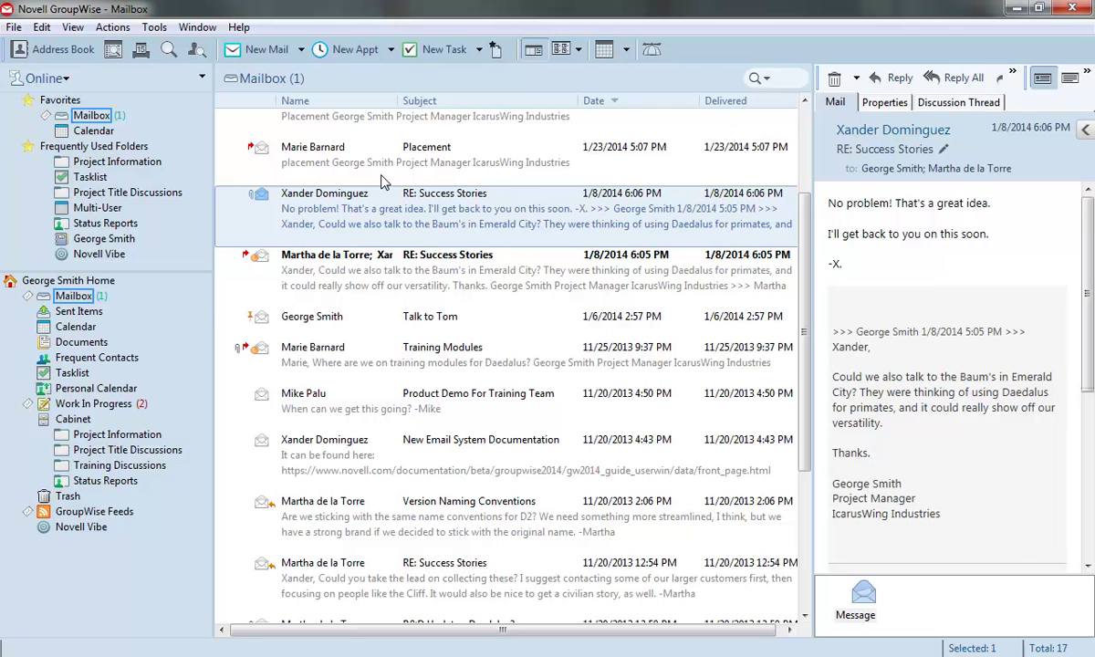
right_click(576, 134)
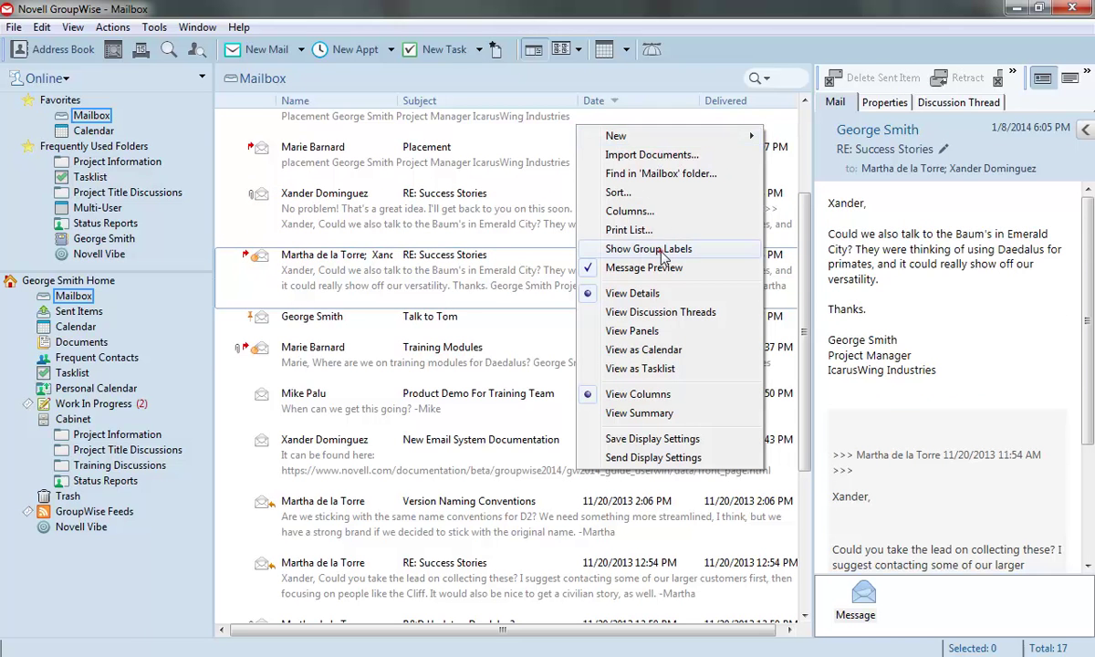
left_click(620, 241)
- Group the mailbox messages by Name, and return them to grouping by Date
left_click(330, 104)
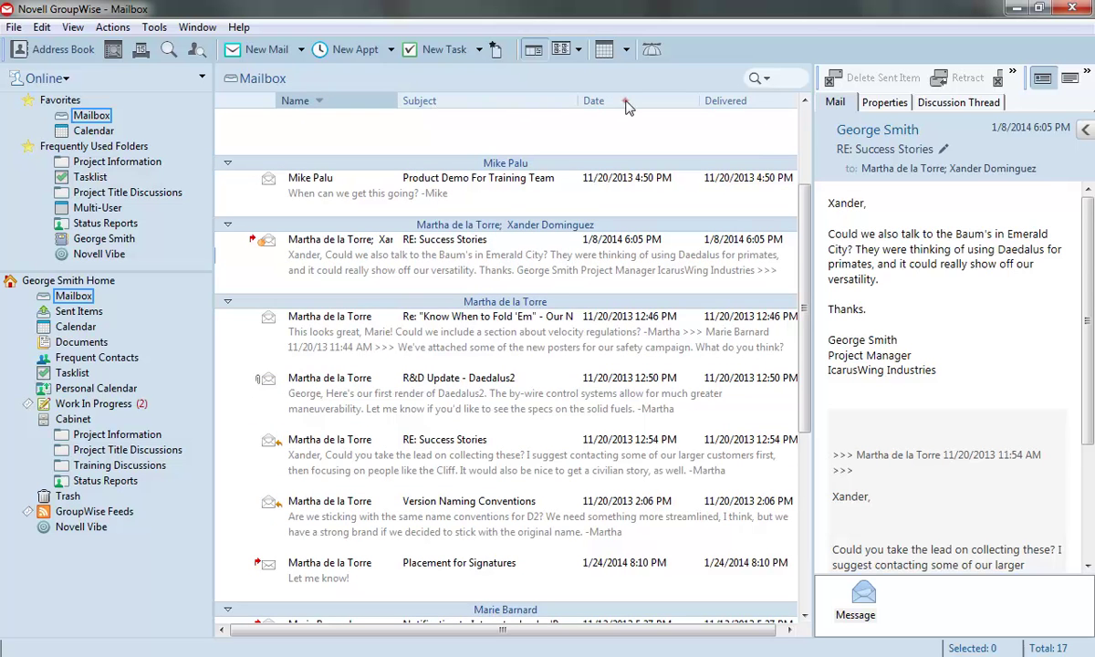
left_click(590, 101)
- View the mailbox as a tasklist and add the Training message from 1/23/2014 5:32 PM to the tasklist area
right_click(576, 152)
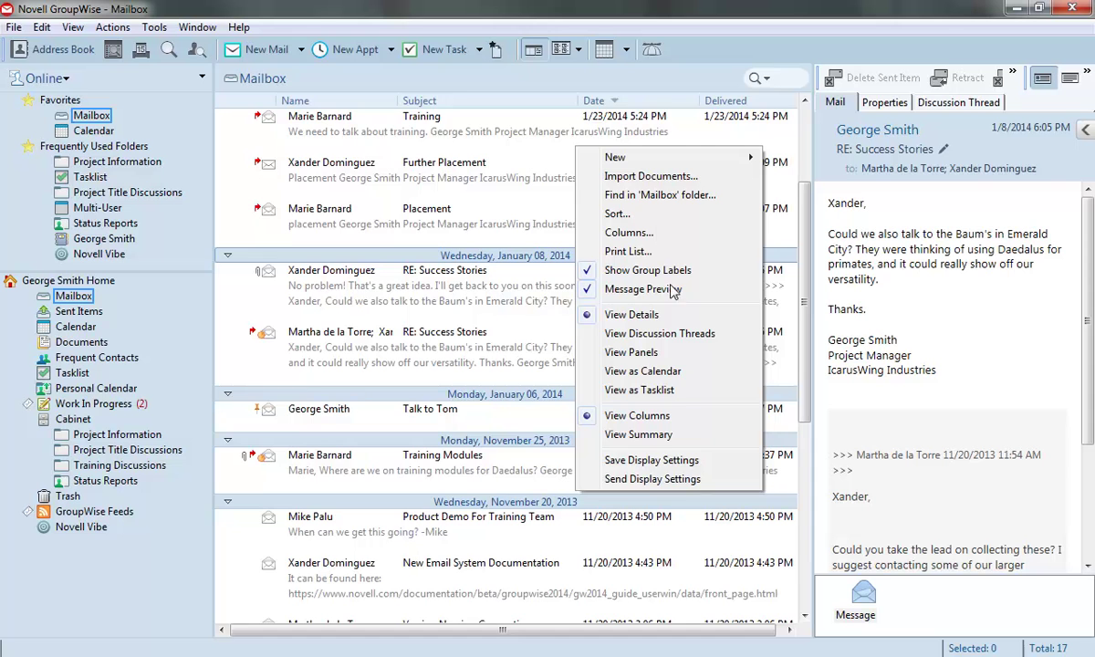
left_click(677, 393)
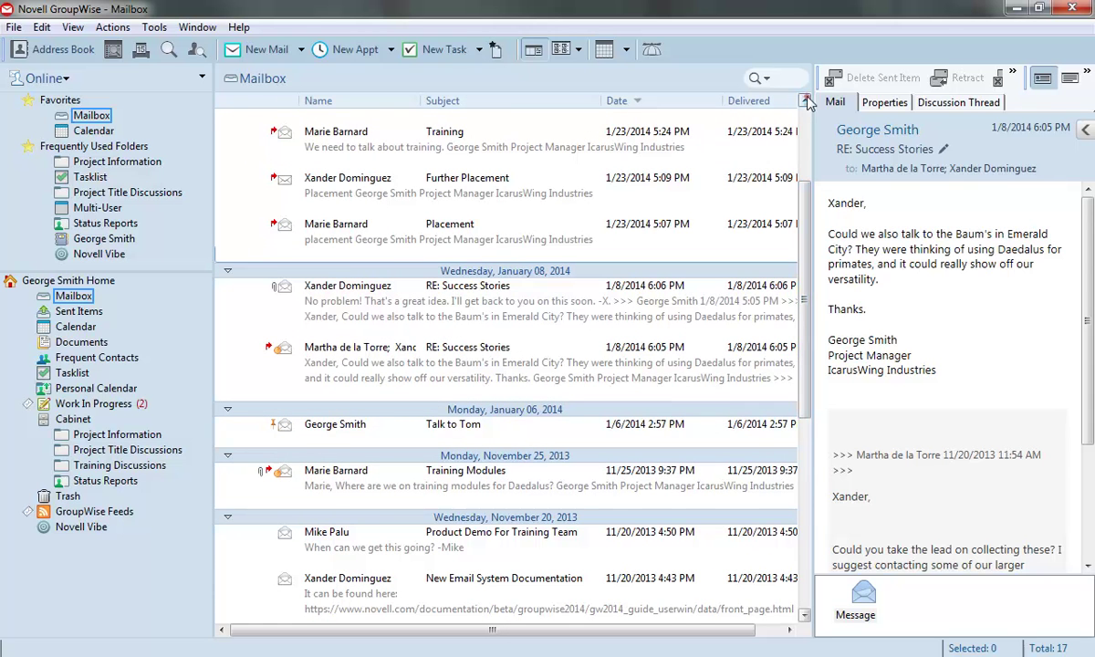
scroll(754, 94, "up", 3)
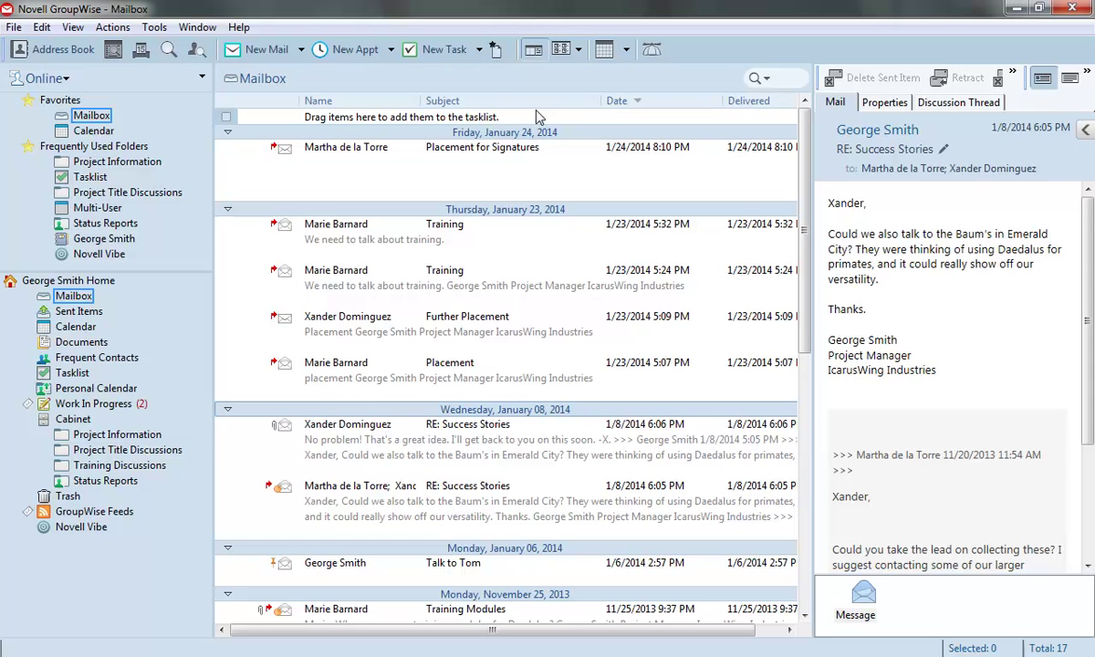
left_click(320, 231)
left_click_drag(320, 210, 324, 122)
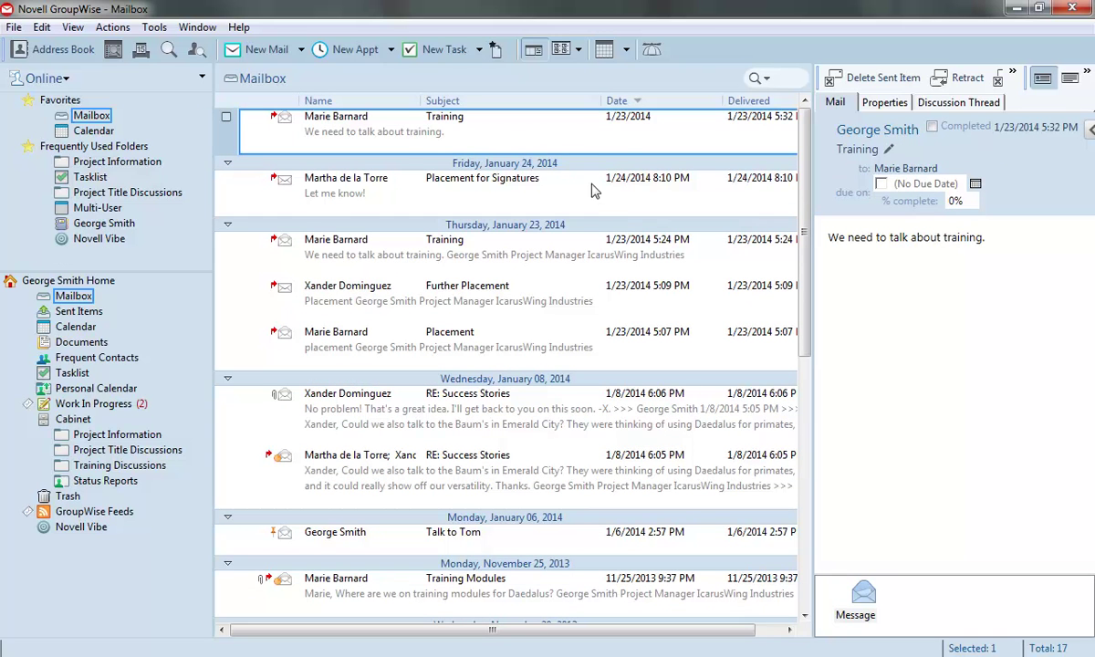
right_click(600, 216)
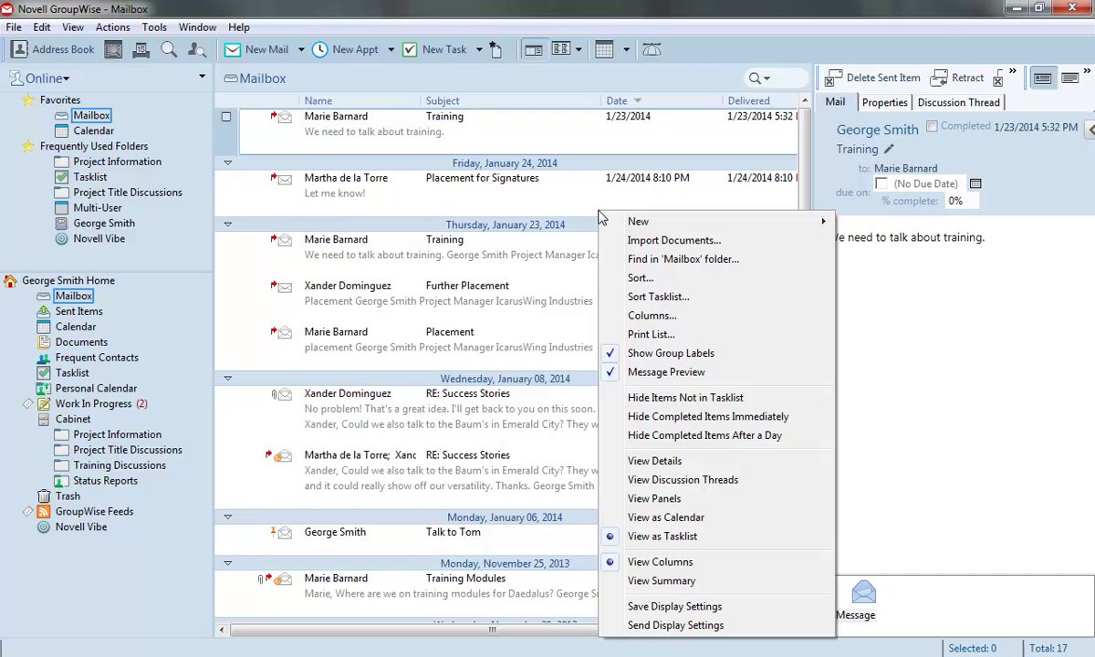
left_click(569, 214)
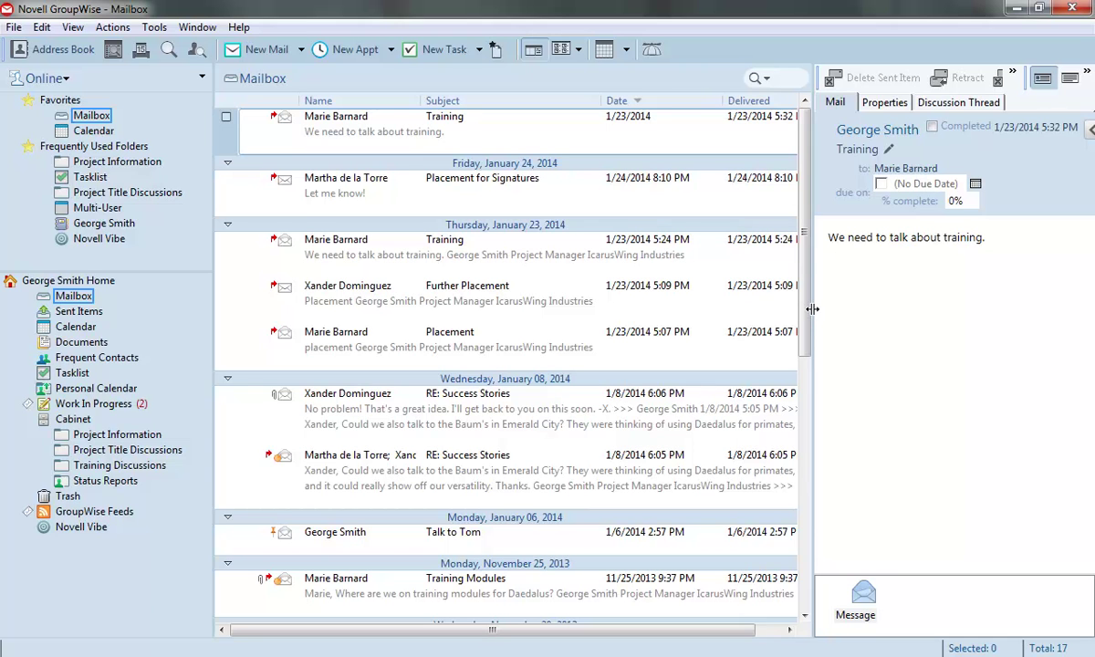
- Widen the message list to fit the Delivered column and hide the QuickViewer
mouse_move(813, 309)
left_mouse_down()
mouse_move(691, 328)
mouse_move(832, 316)
left_mouse_up()
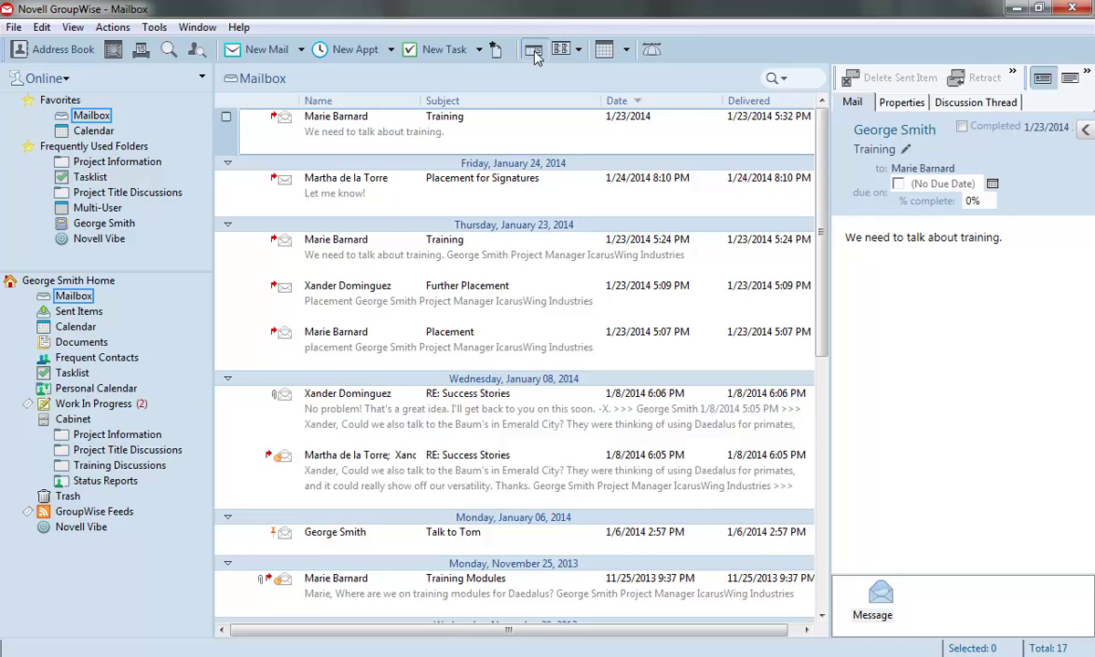
left_click(535, 53)
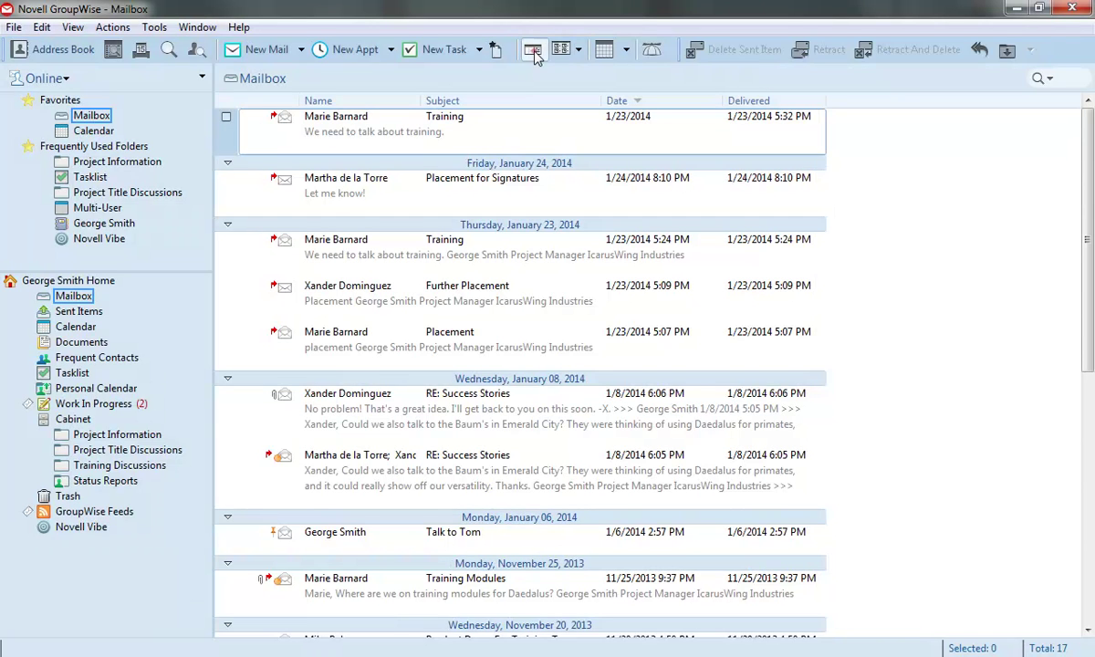
- Show the QuickViewer again and apply QuickViewer at Bottom in the Environment appearance options
left_click(534, 52)
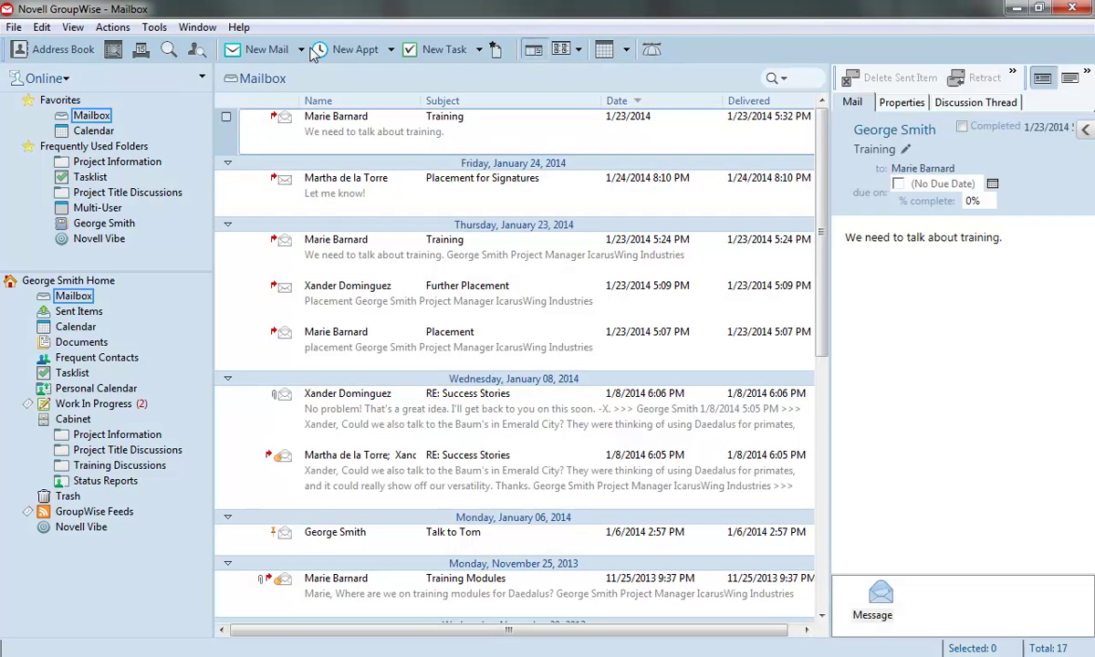
left_click(154, 28)
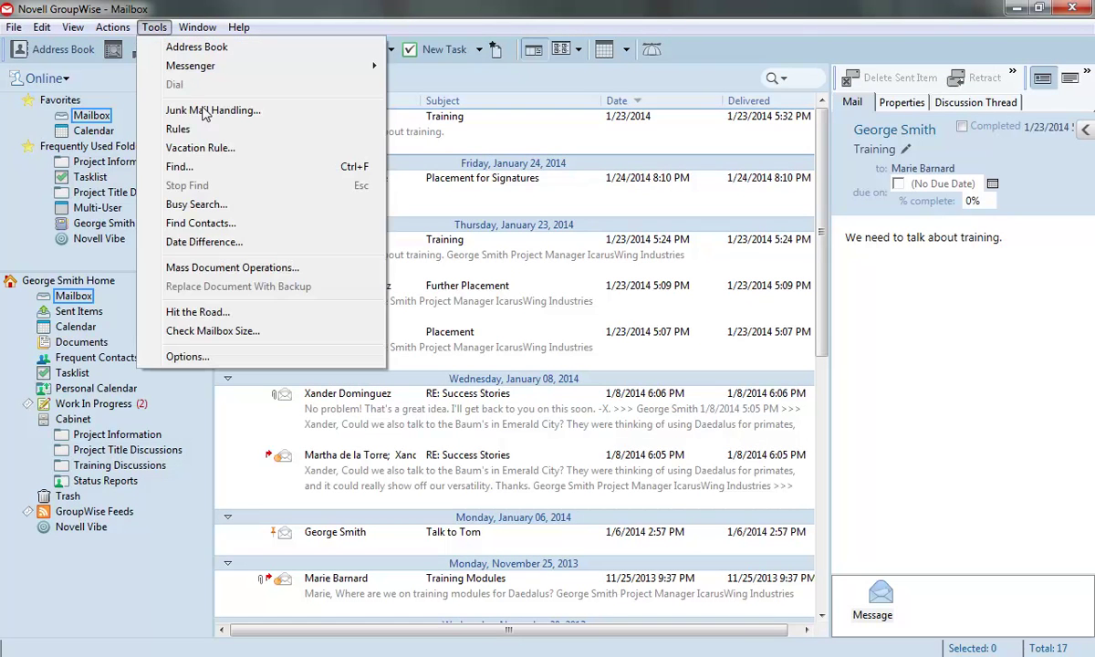
left_click(205, 355)
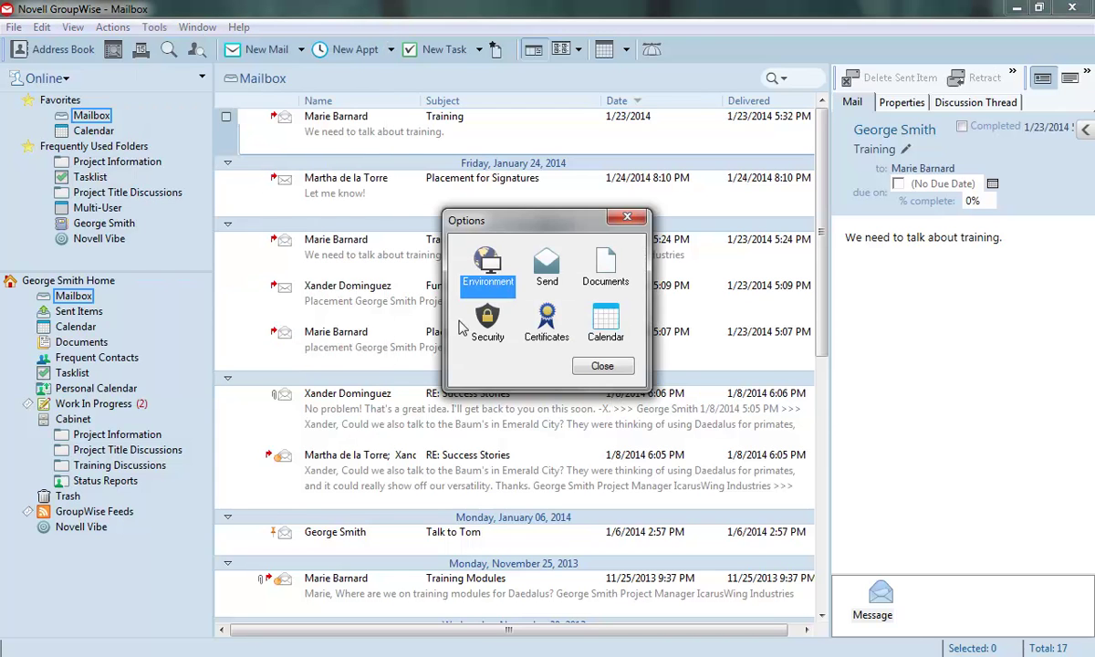
double_click(462, 259)
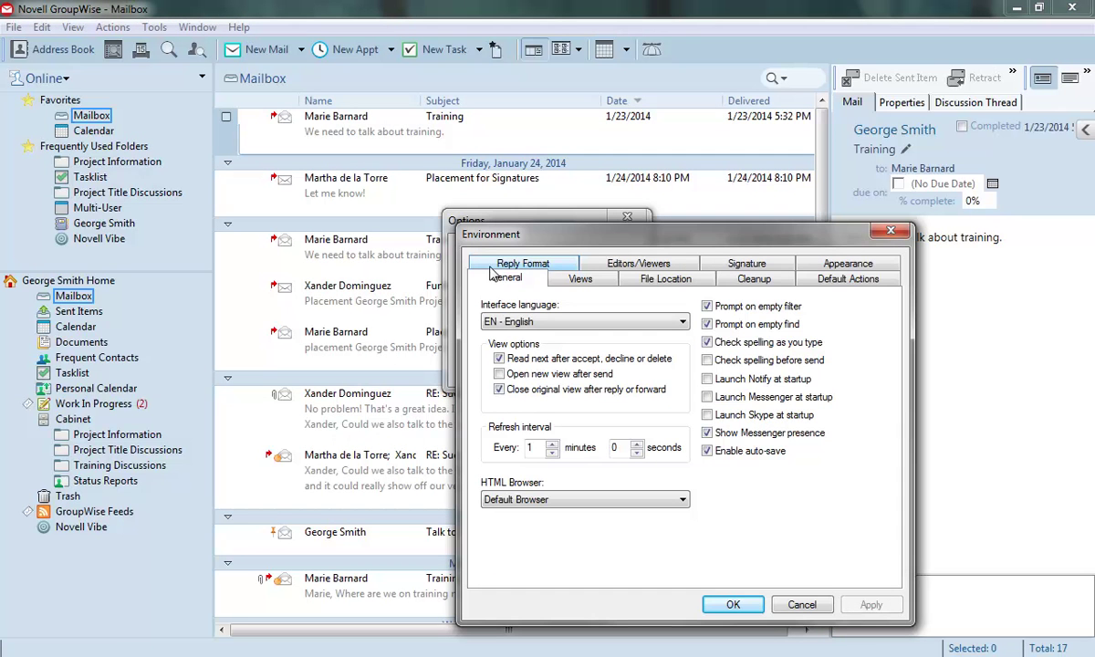
left_click(851, 264)
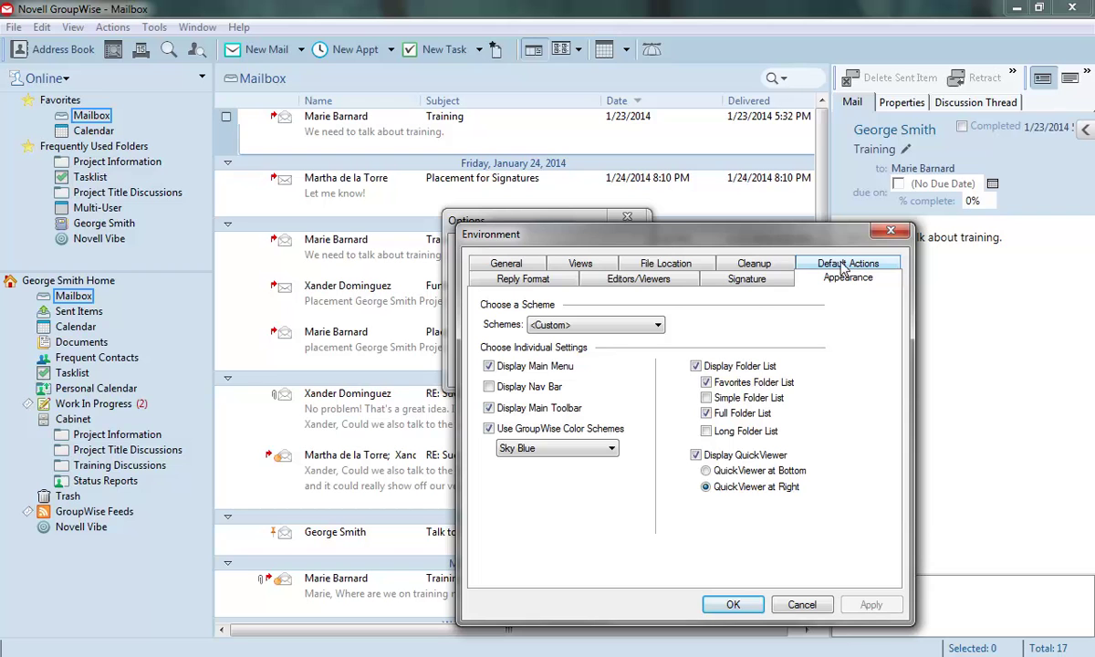
left_click(707, 472)
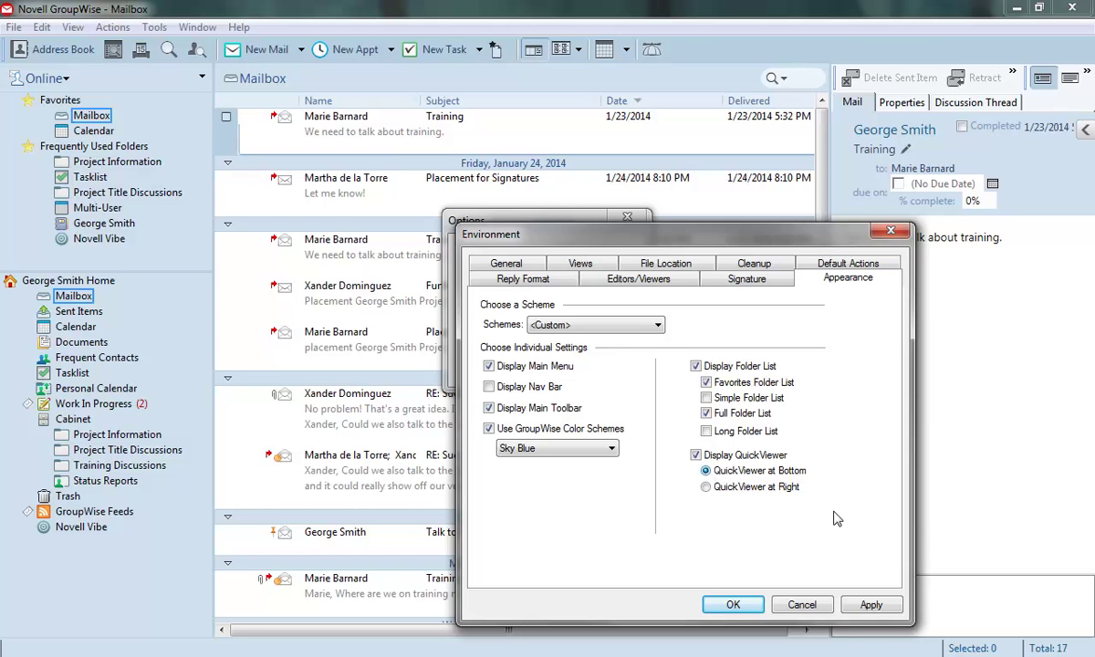
left_click(870, 605)
left_click(733, 606)
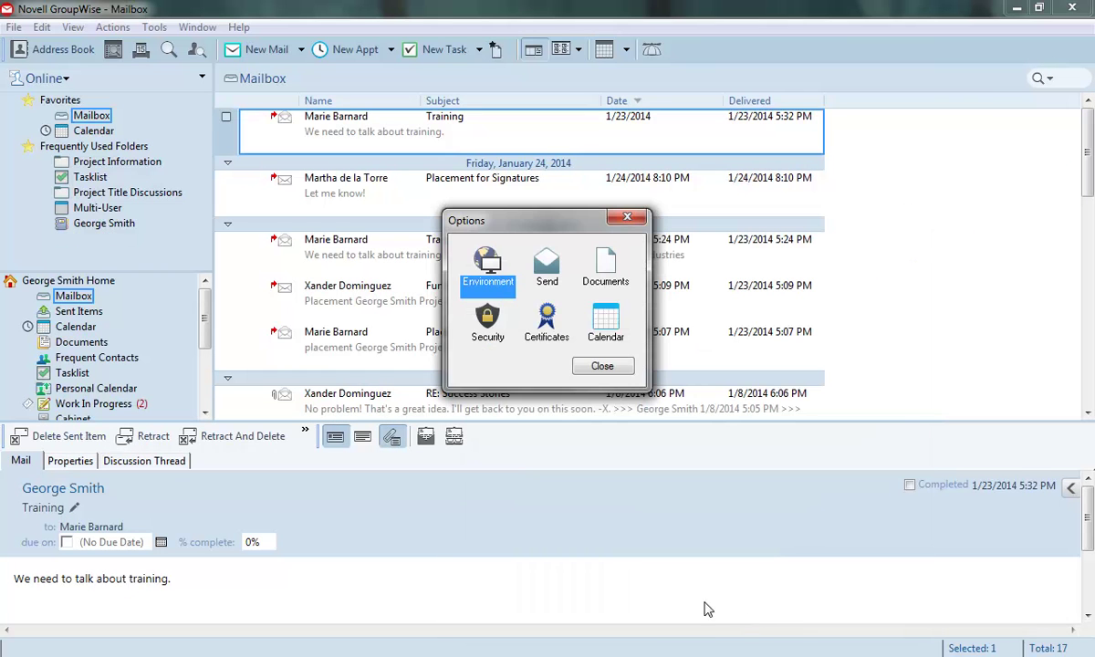
left_click(602, 367)
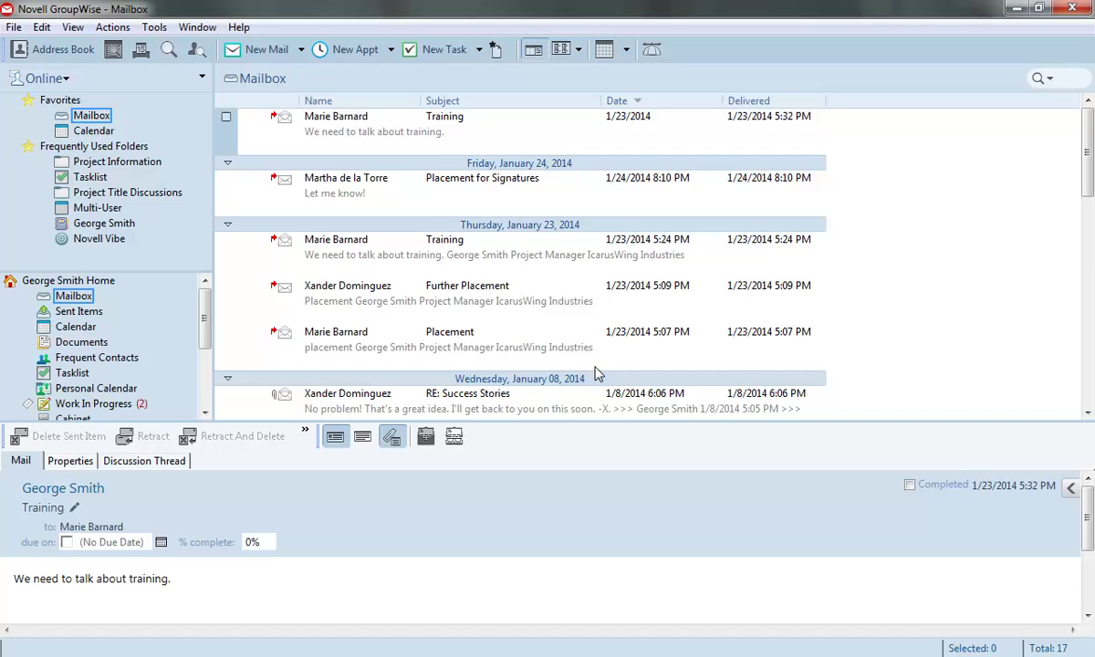